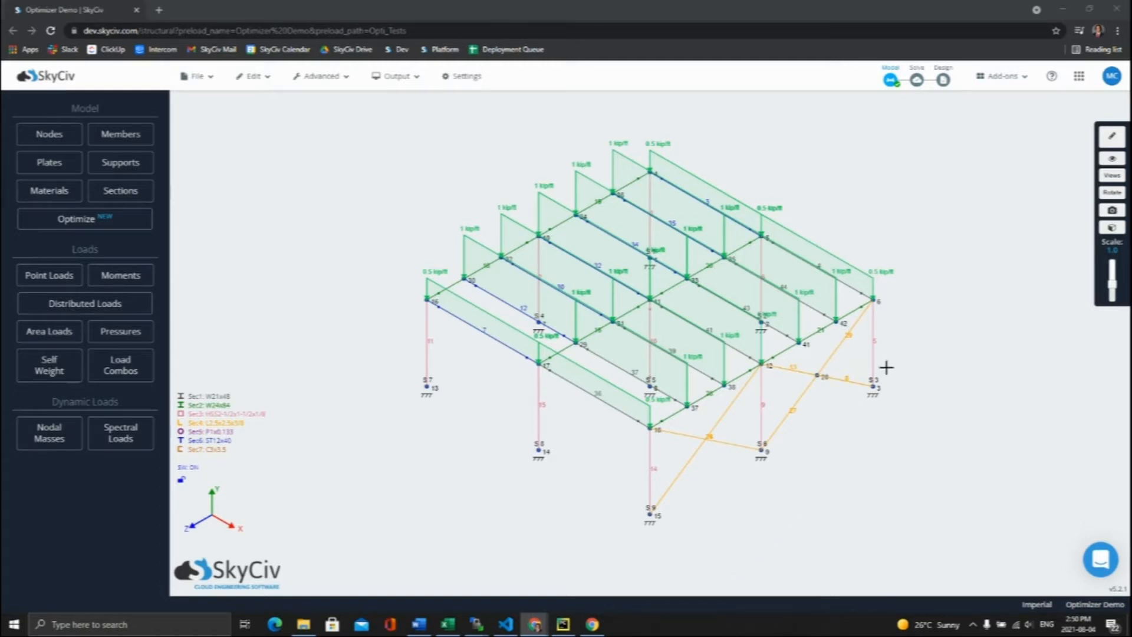
Step: Solve the frame model and review the utility checks in its results summary
click(917, 80)
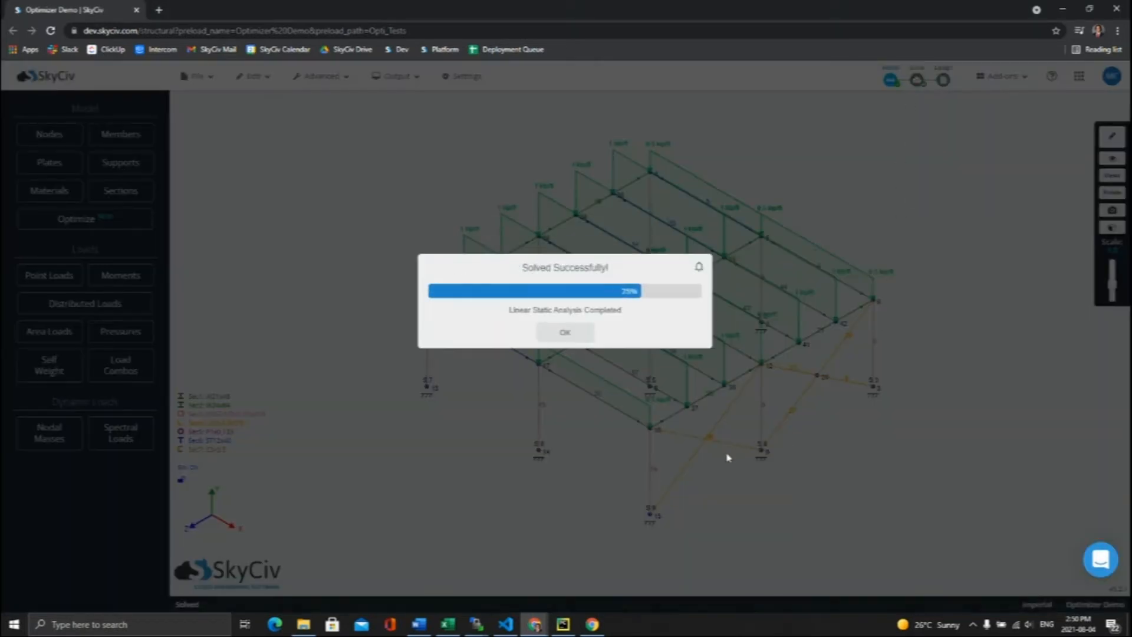
click(581, 331)
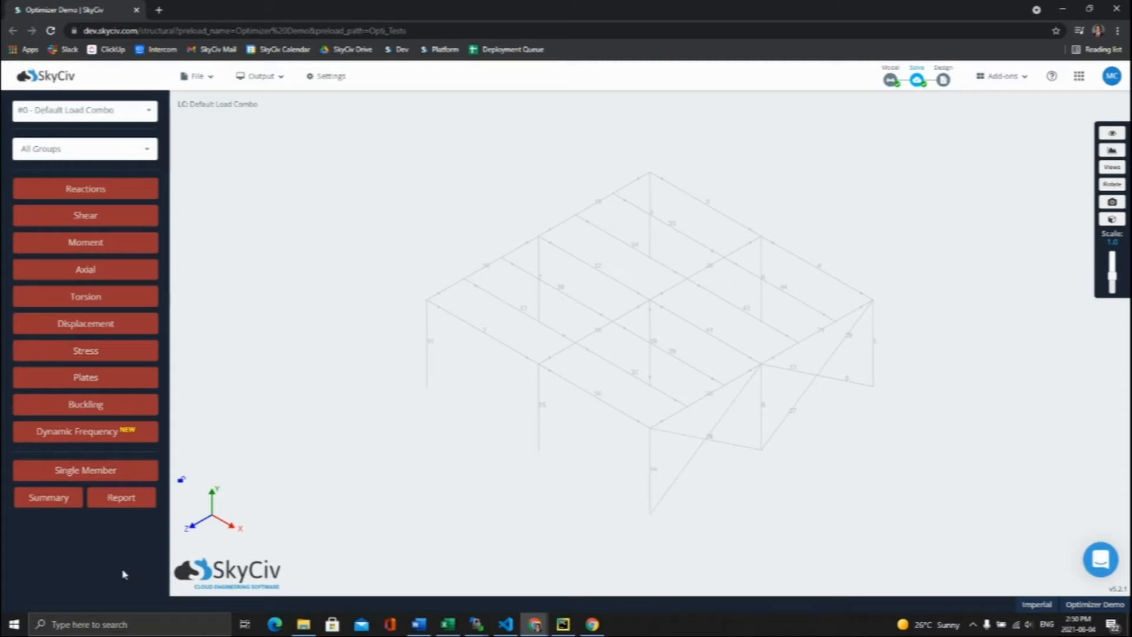
click(43, 497)
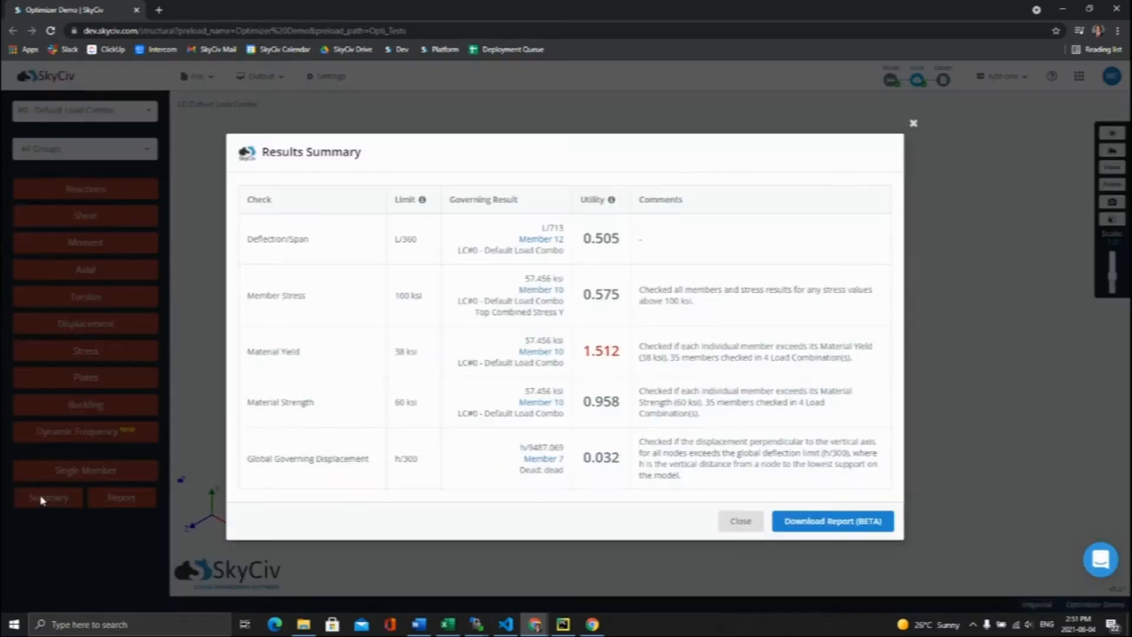
right_click(338, 523)
key(Escape)
click(740, 521)
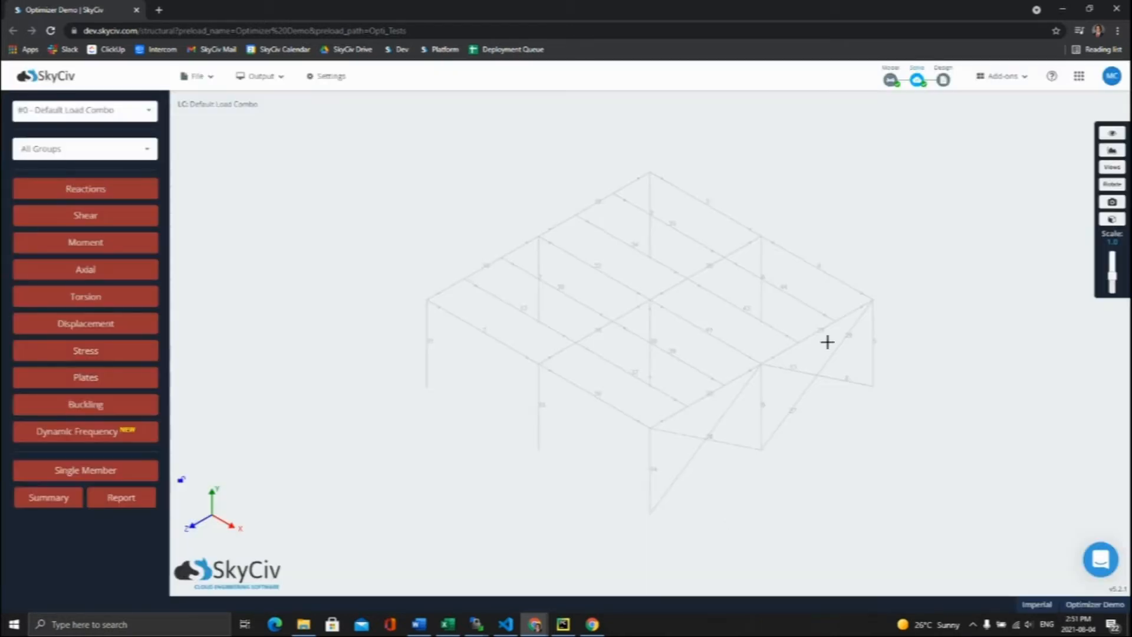
Step: Return to the structural model and open the optimizer settings
click(890, 80)
click(125, 221)
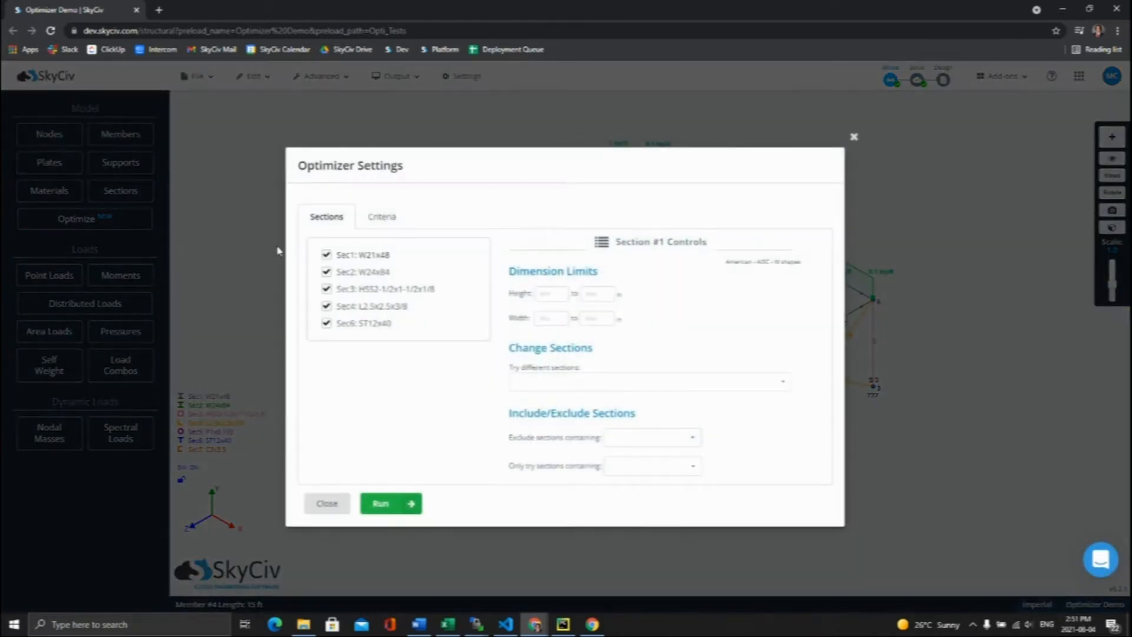
Step: Try leaving individual sections such as Sec1 and Sec2 out of the optimization and include them again
click(326, 254)
click(326, 272)
click(326, 289)
click(326, 272)
click(326, 254)
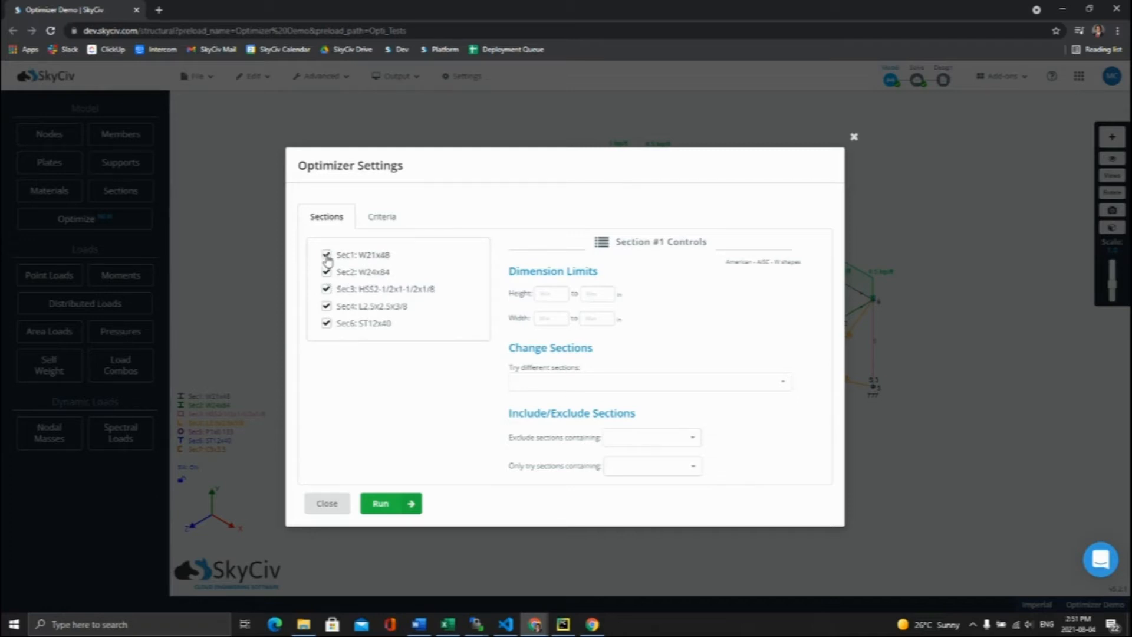
Step: Add Rectangular HSS as an alternative section type to try for Sec2: W24x84
click(349, 275)
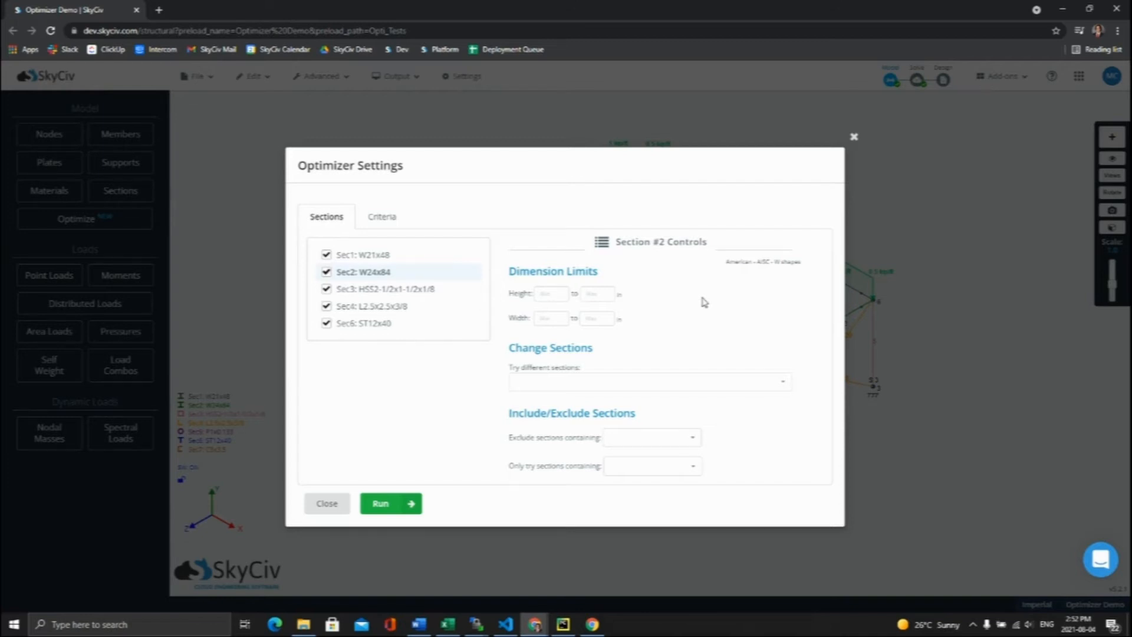
click(784, 382)
scroll(752, 415, down, 1)
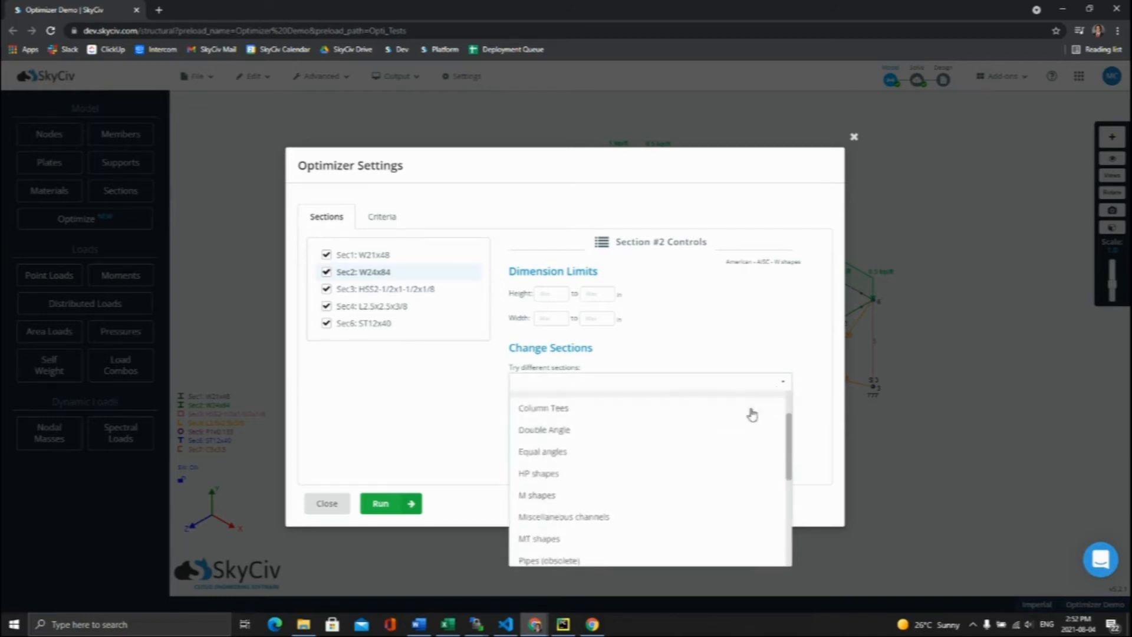
scroll(749, 415, down, 3)
click(607, 470)
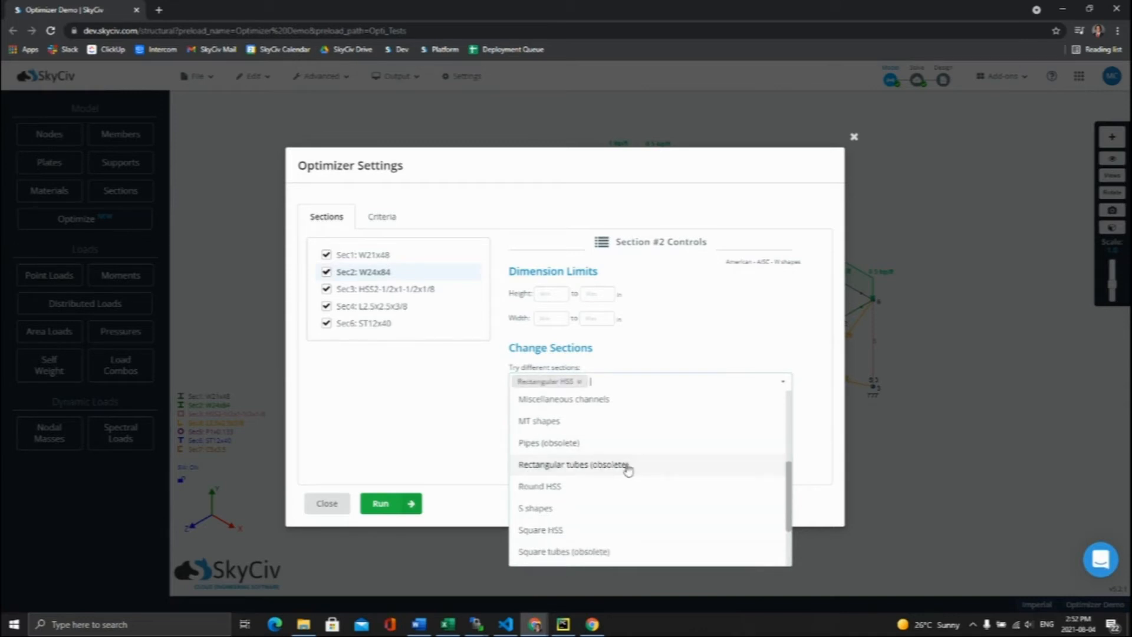
click(806, 413)
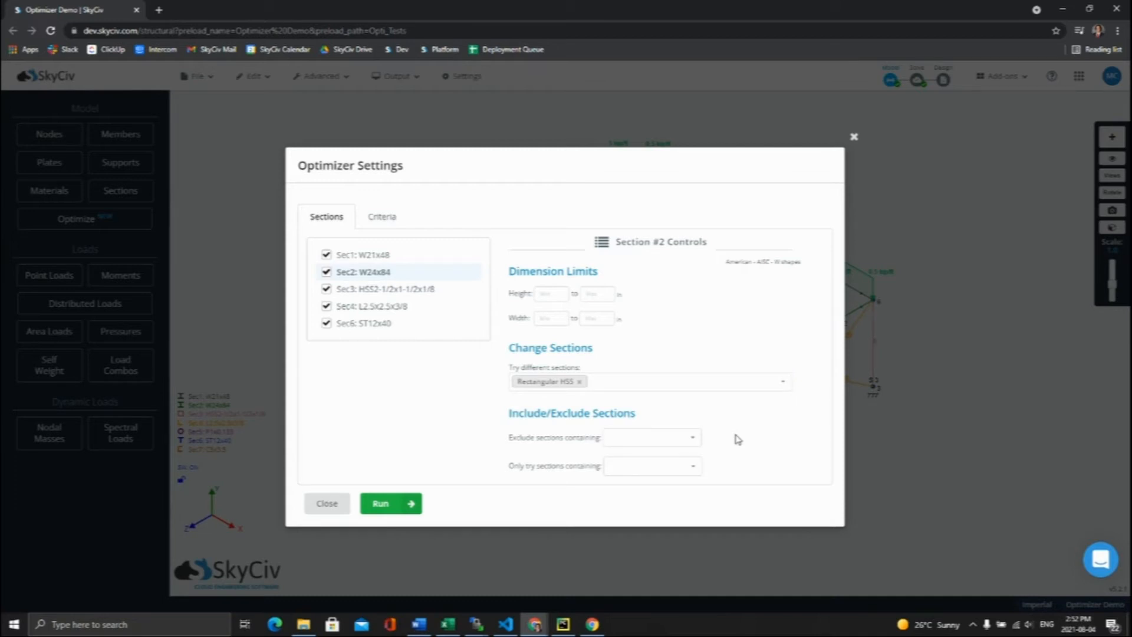
Step: Try excluding sections containing W10 and allowing only those containing W24 for Sec2, and remove both filters
click(665, 438)
text(W10)
key(Return)
click(636, 467)
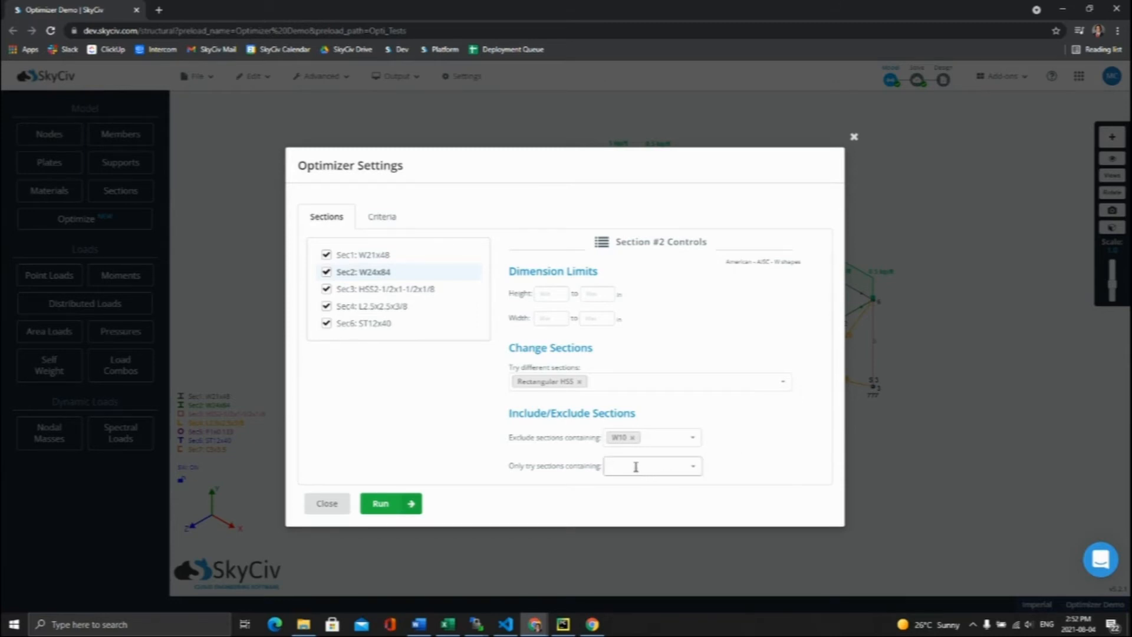
text(W24)
key(Return)
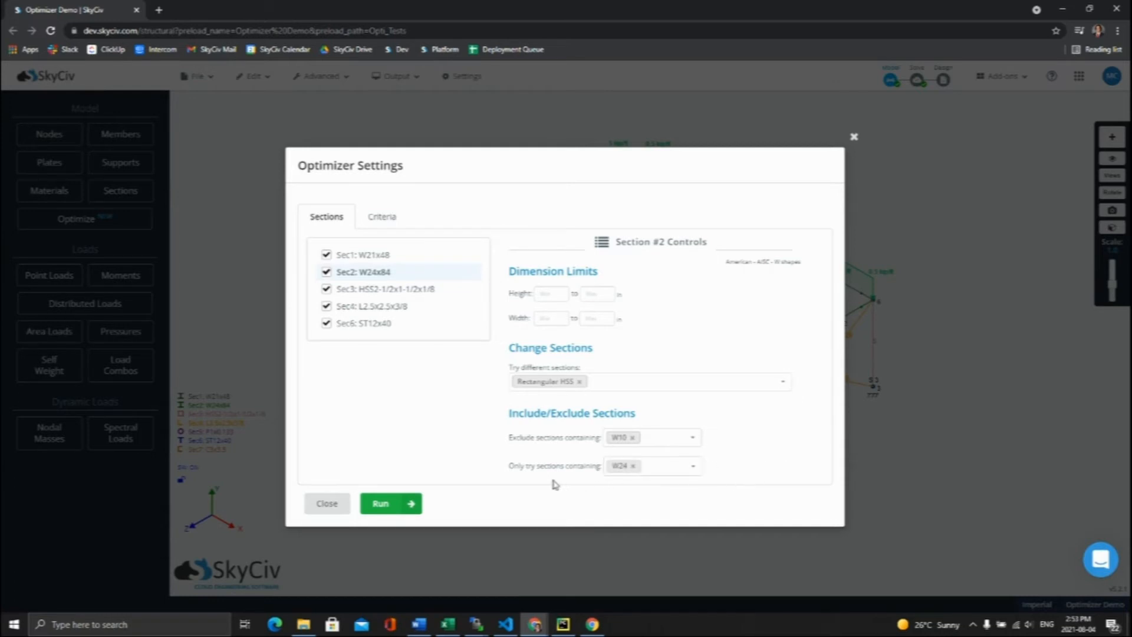
click(632, 467)
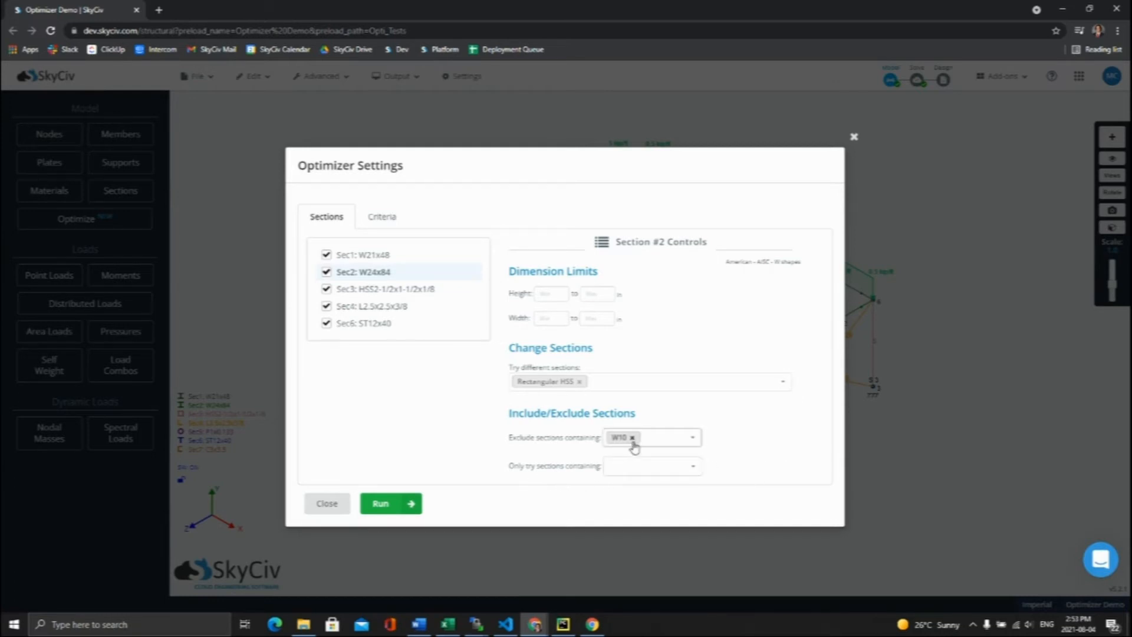
click(632, 438)
Step: Set the member stress utility limit to 1 in the optimizer criteria
click(381, 216)
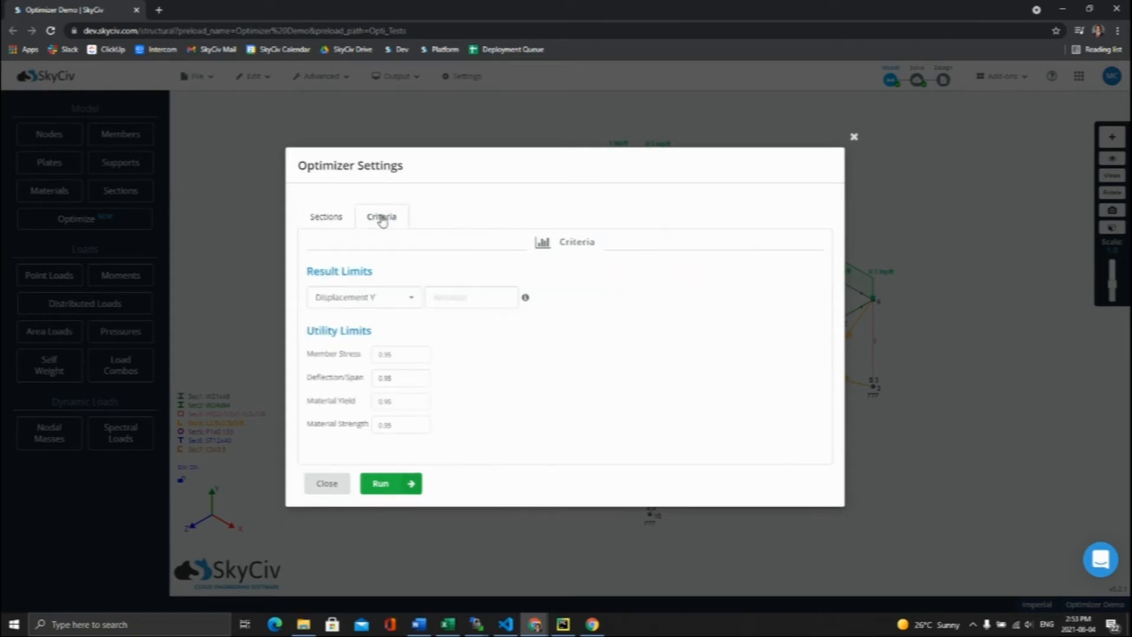
right_click(572, 416)
click(555, 405)
click(421, 351)
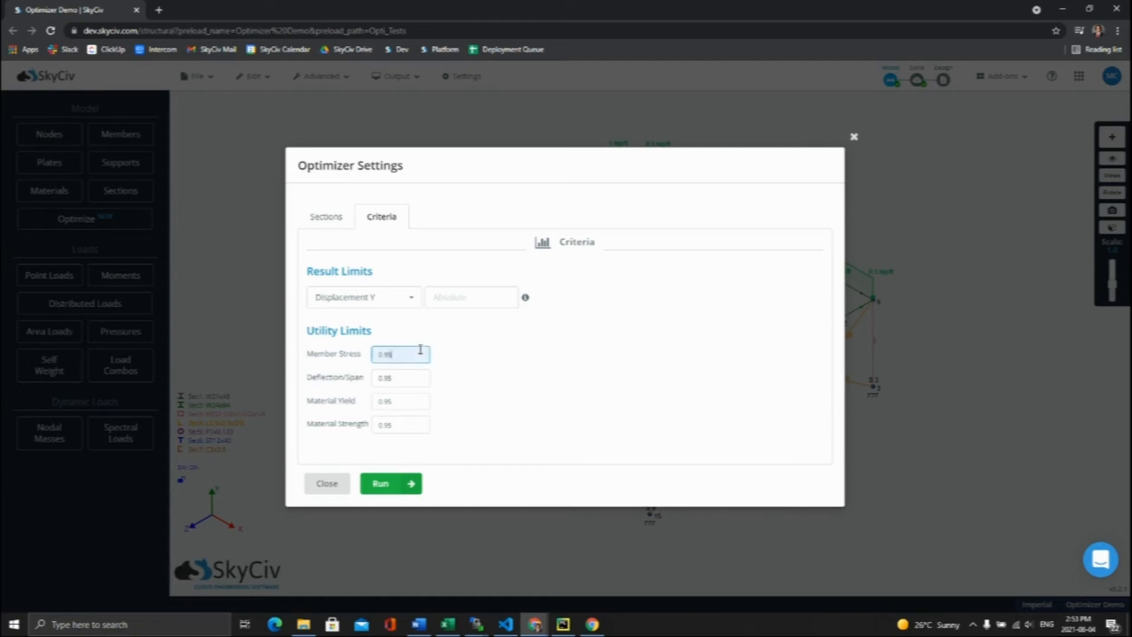
key(BackSpace)
key(BackSpace)
key(BackSpace)
key(BackSpace)
click(517, 370)
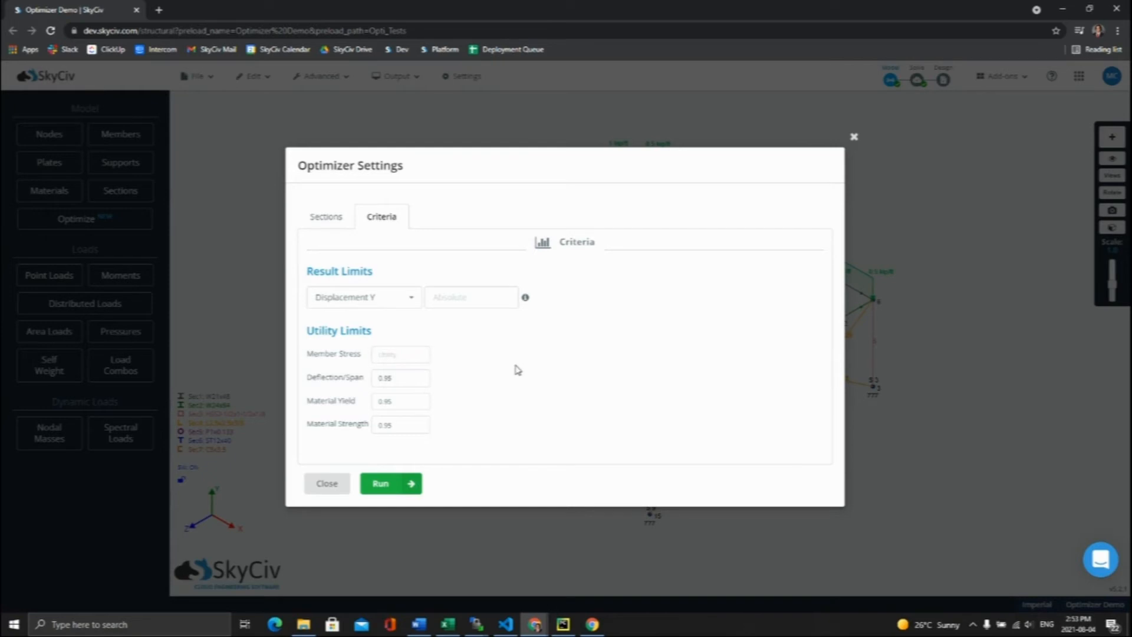
click(401, 352)
text(1)
key(Tab)
Step: Set the deflection/span, material yield and material strength utility limits to 1
text(1)
key(Tab)
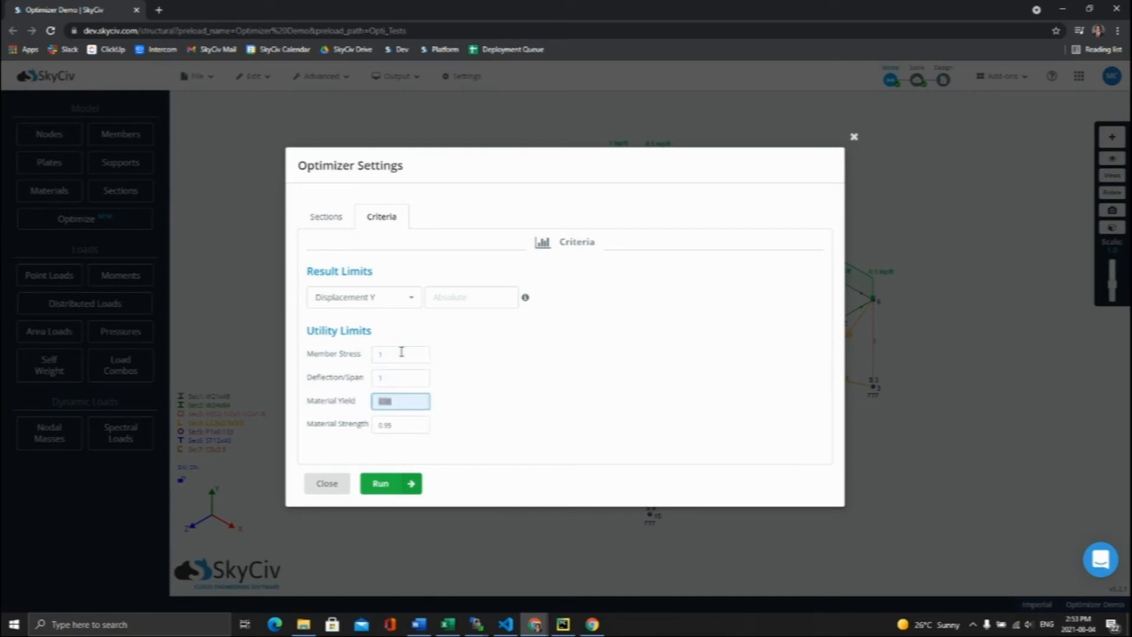
text(1)
key(Tab)
text(1)
click(517, 354)
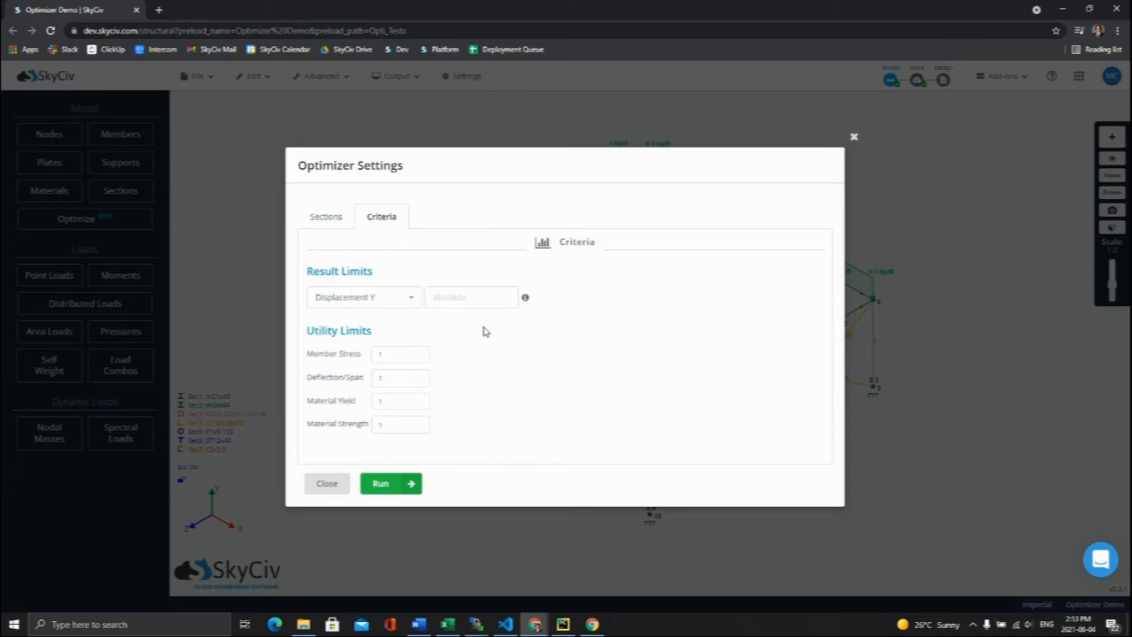
Step: Try an absolute Displacement Y result limit of 0.35, clear it, and check the other available result types
click(466, 297)
text(0)
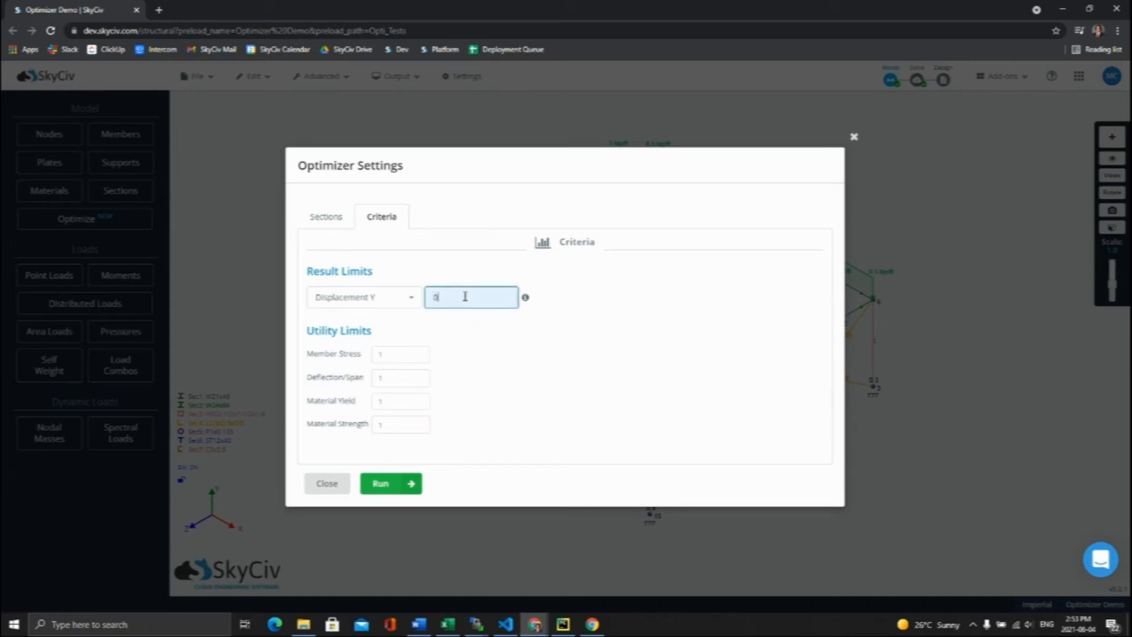
text(.35)
click(609, 285)
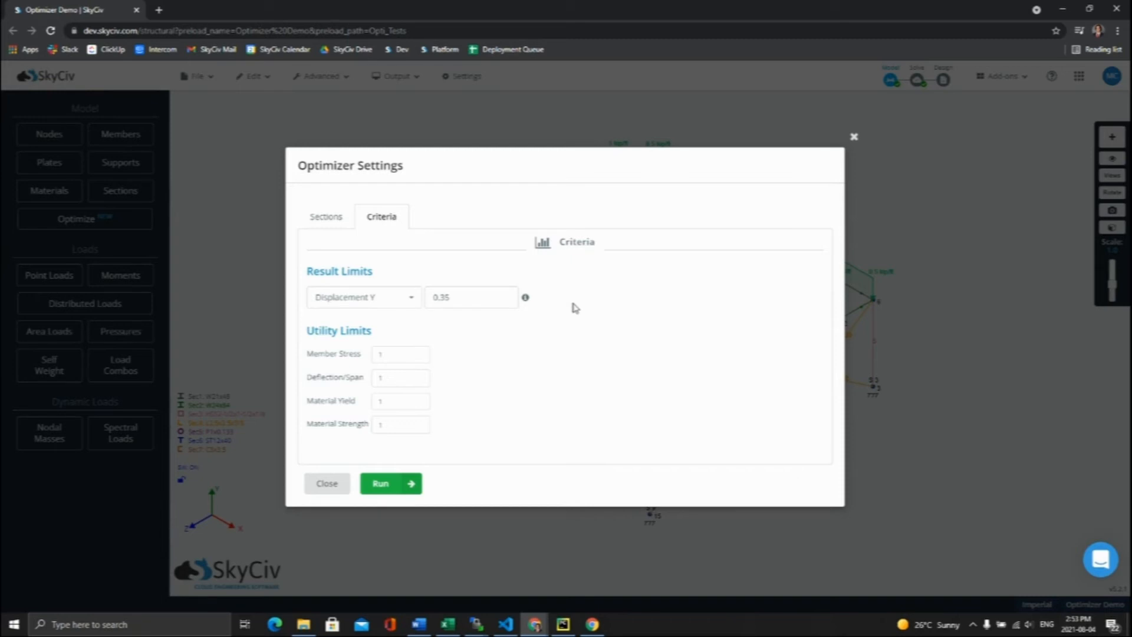
click(468, 299)
key(BackSpace)
key(BackSpace)
key(BackSpace)
key(BackSpace)
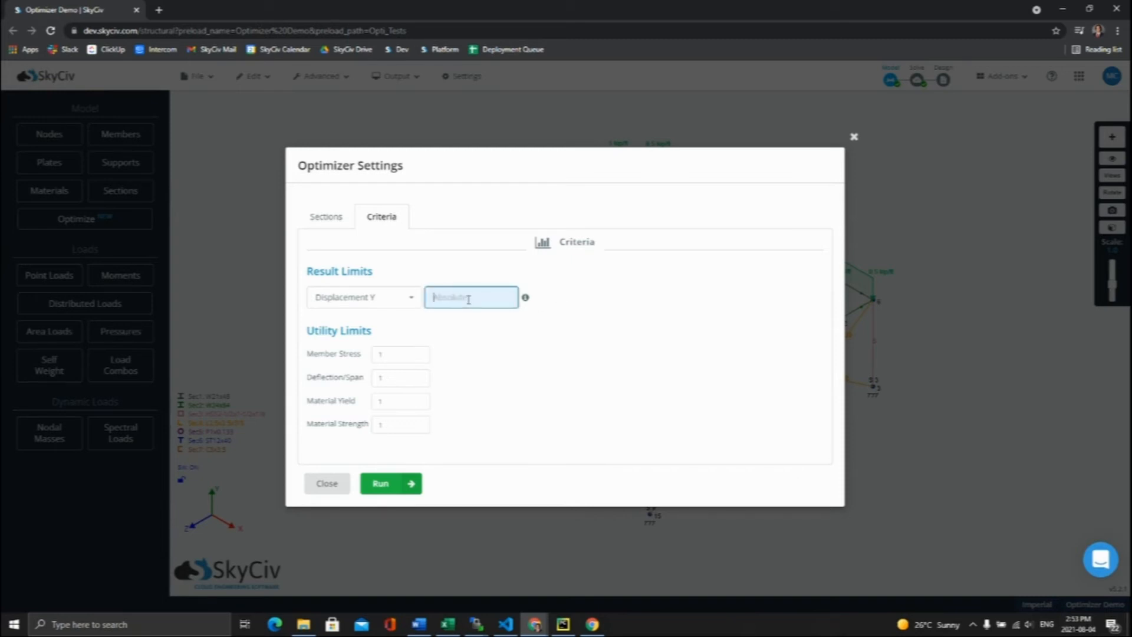
click(407, 298)
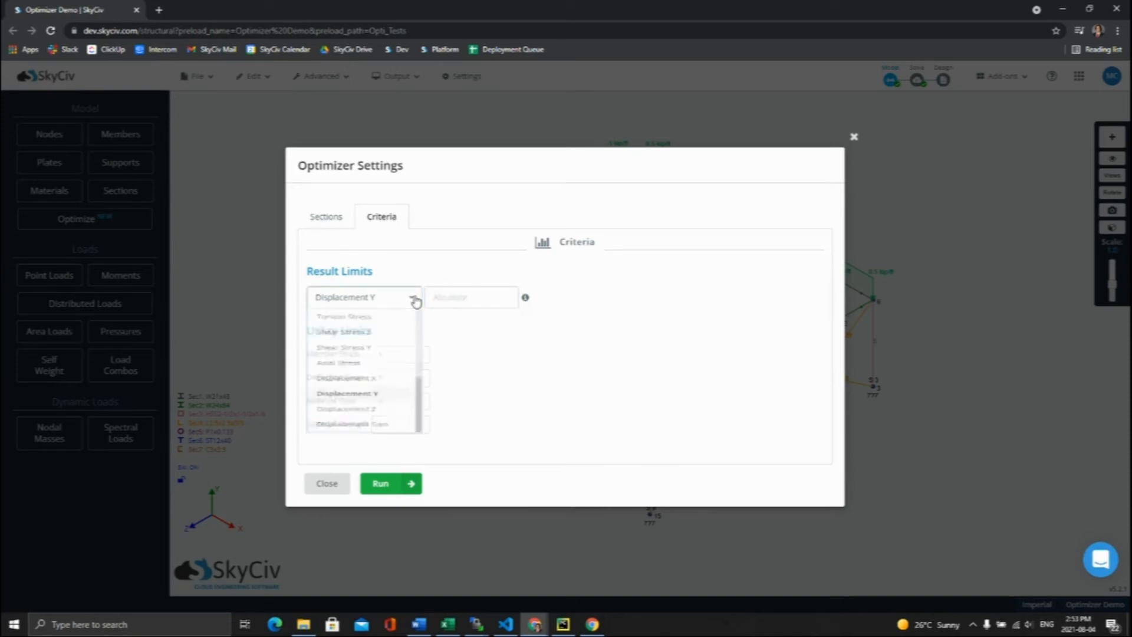
scroll(370, 415, up, 5)
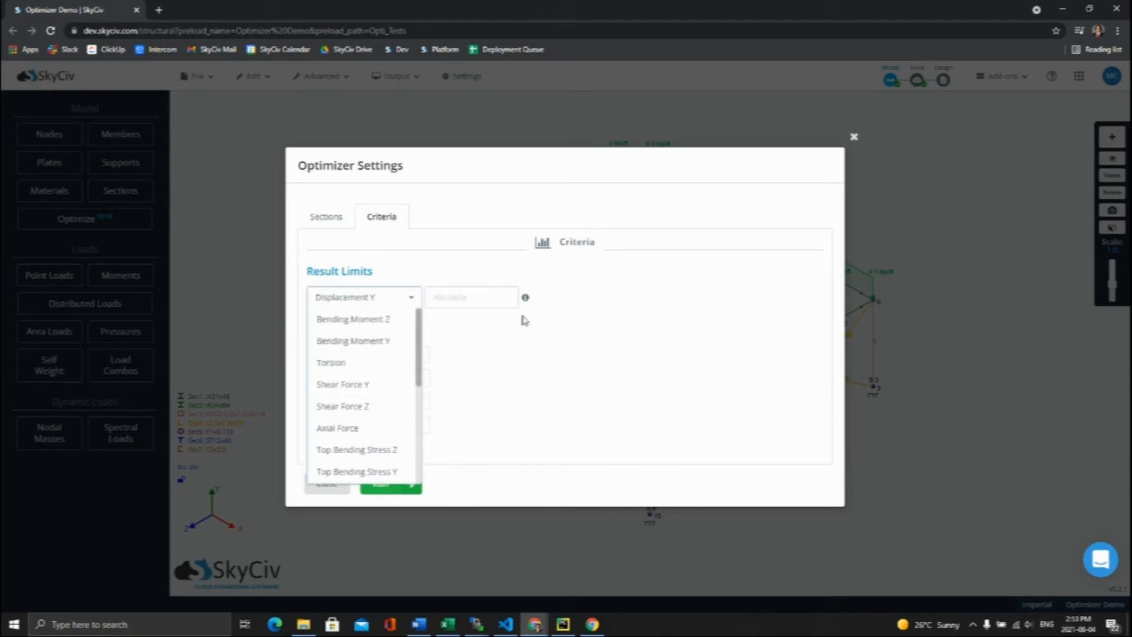
click(591, 290)
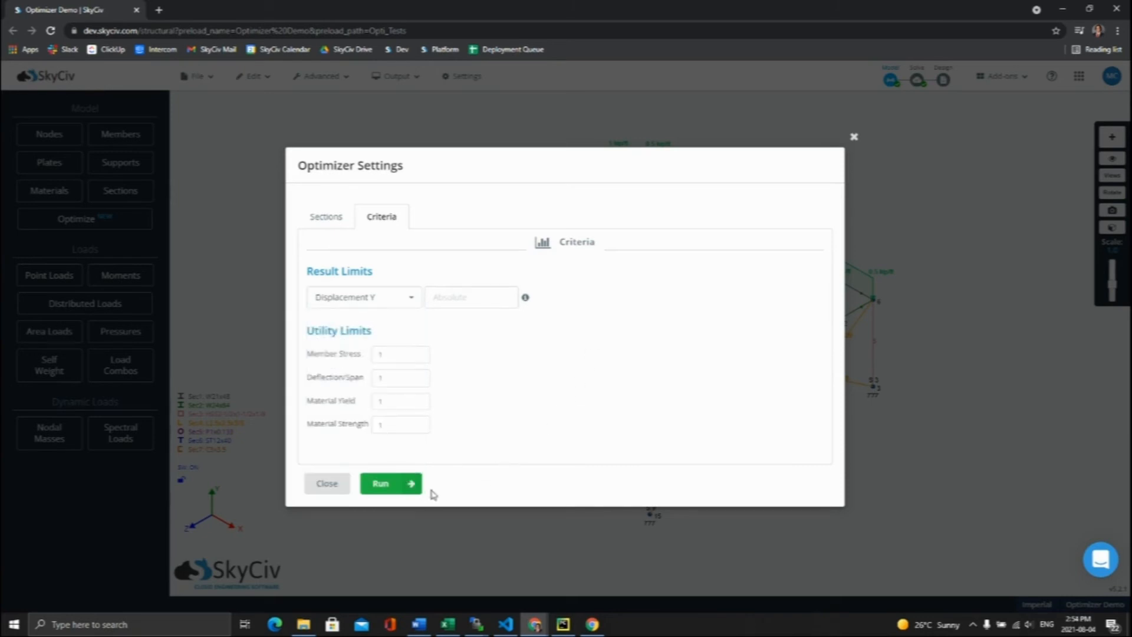
Step: Run the section optimizer and open its results
click(389, 484)
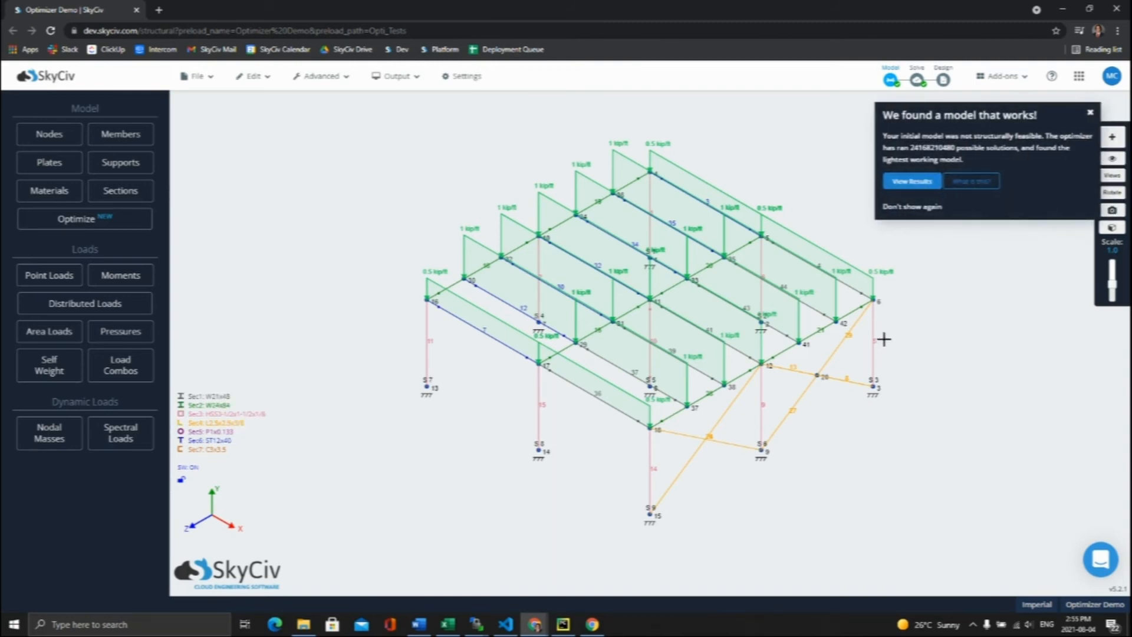
click(901, 184)
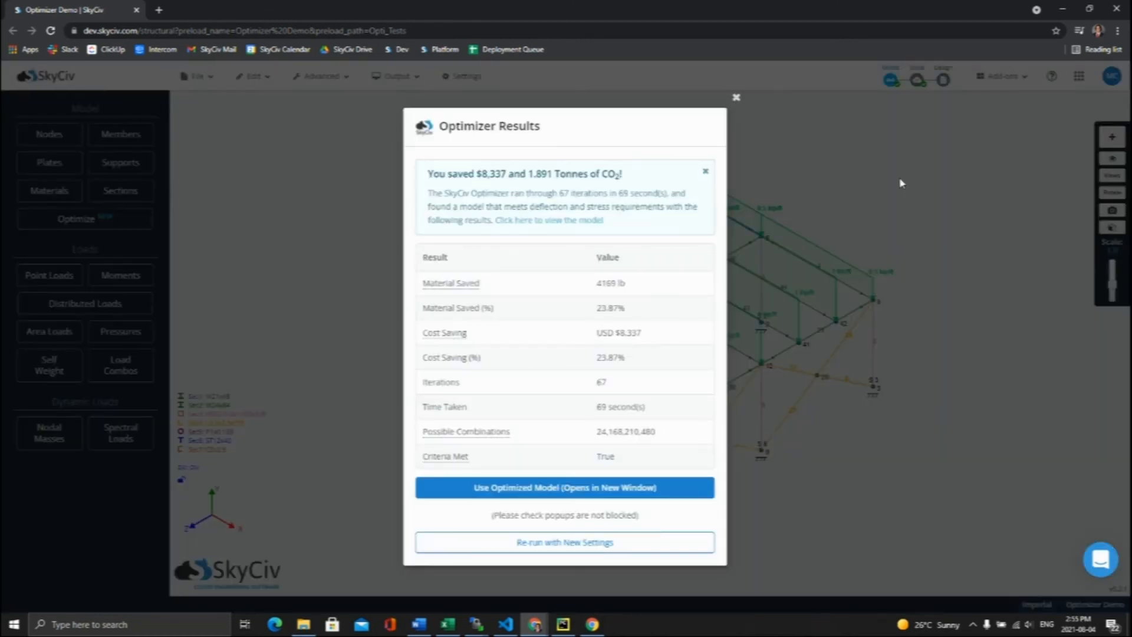